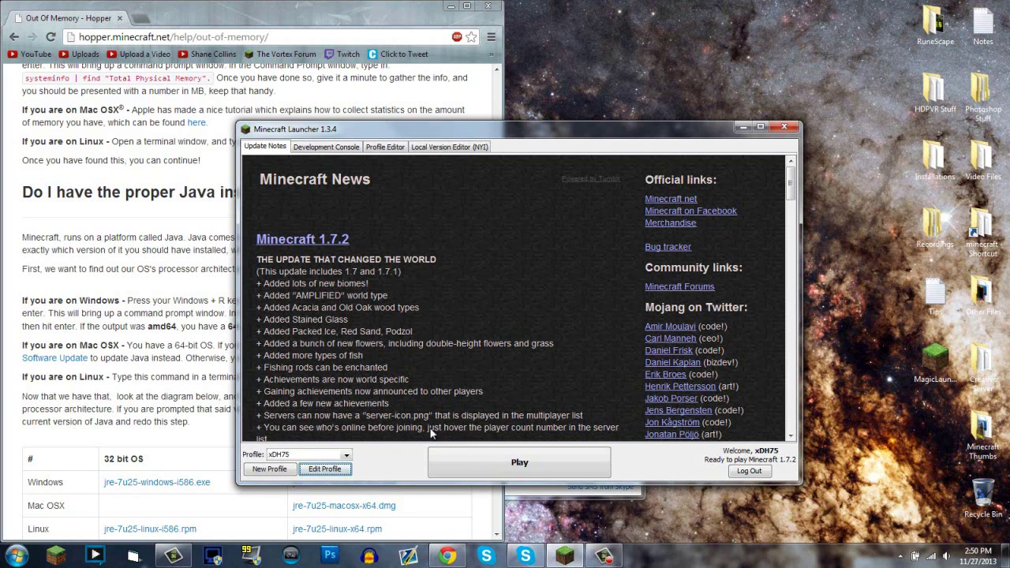
Step: Edit the selected launcher profile with JVM Arguments enabled as -Xmx3g, dismiss the colour scheme prompt, and save the profile
click(345, 469)
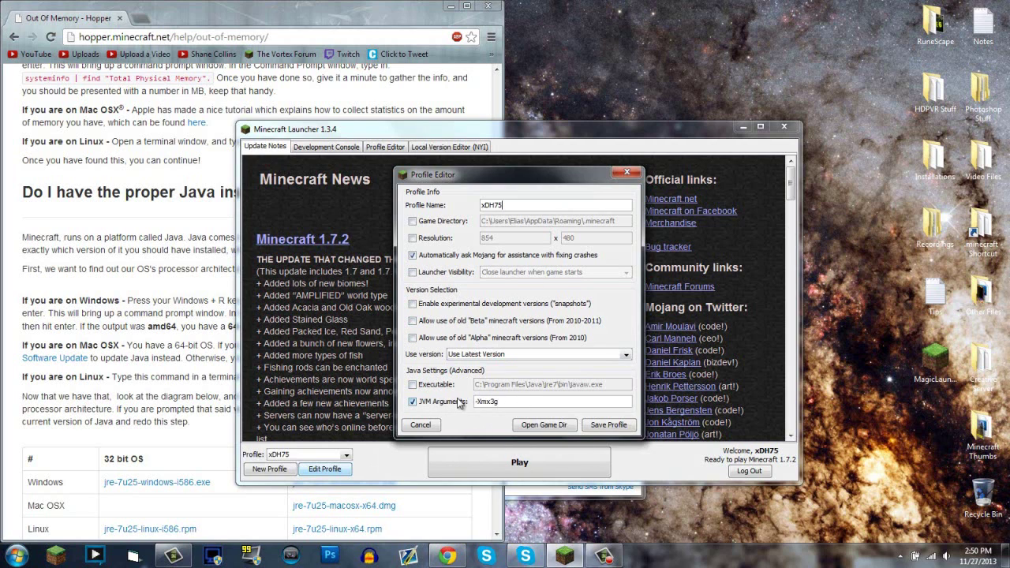
click(439, 401)
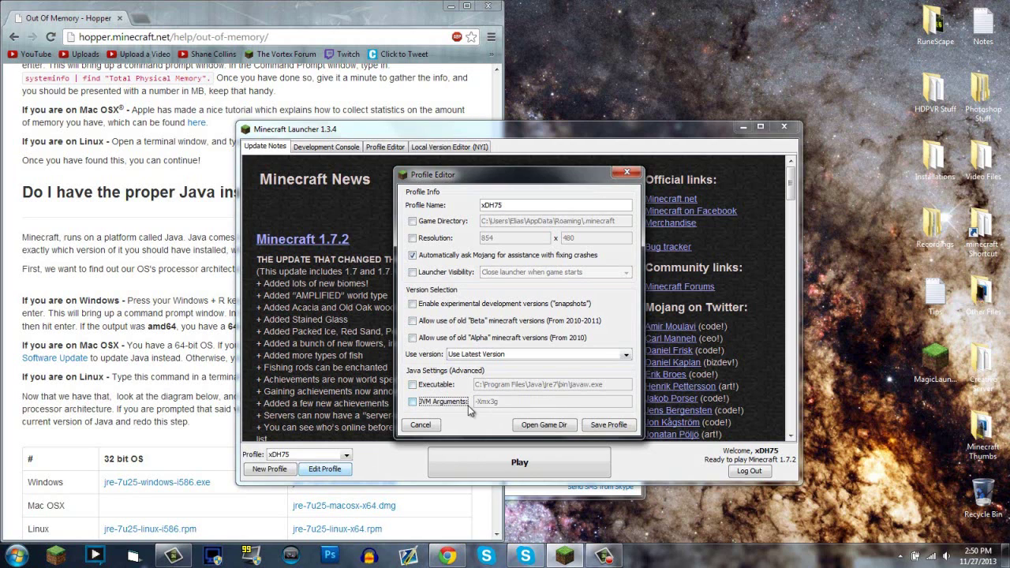
click(448, 405)
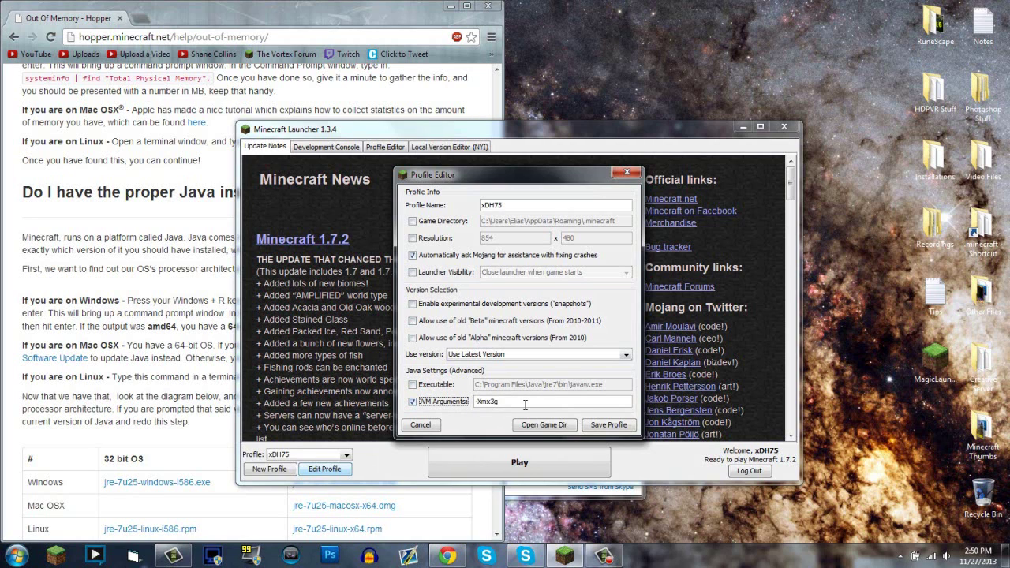
click(477, 401)
drag(476, 402, 541, 403)
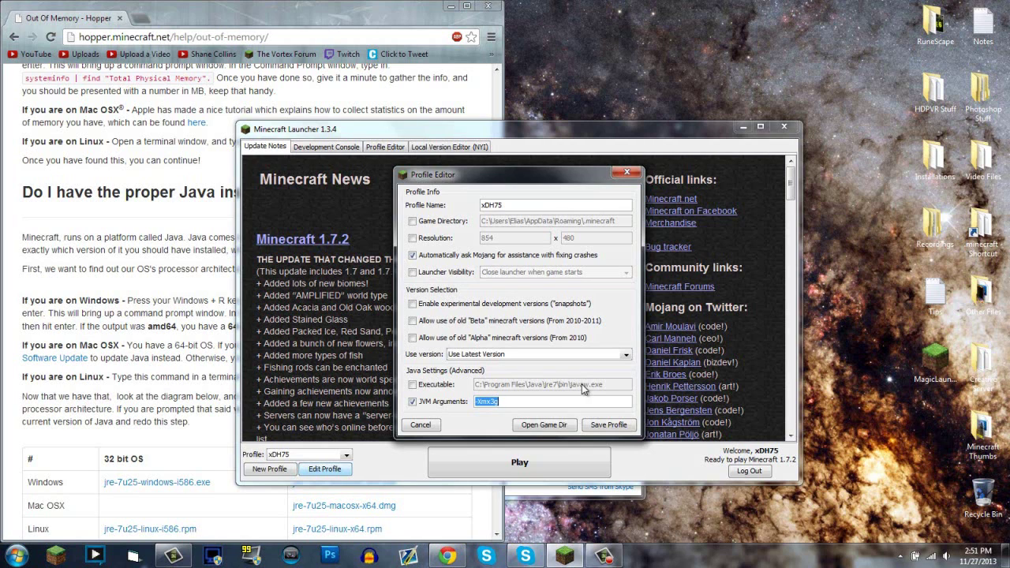
click(541, 400)
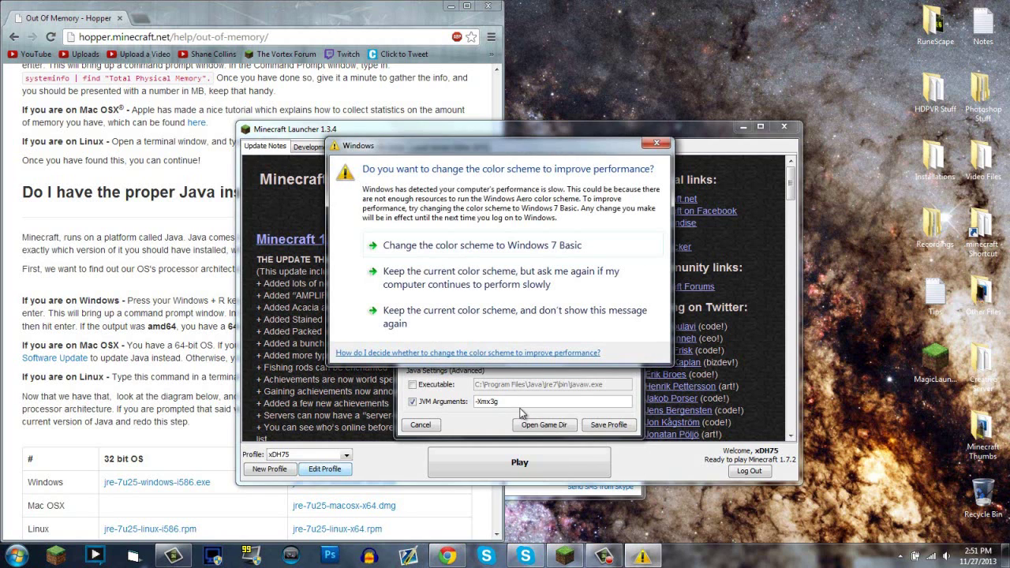
click(656, 143)
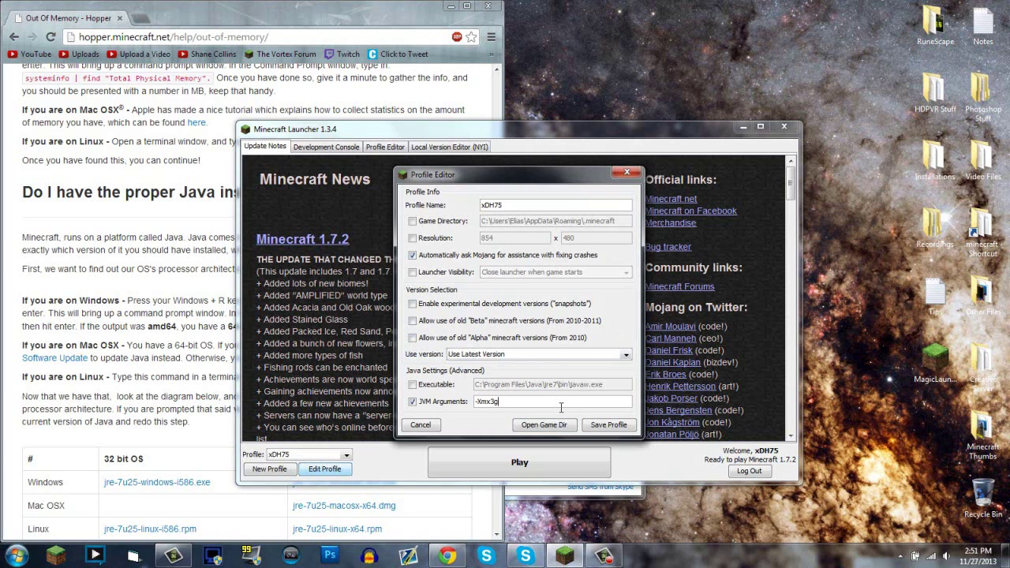
click(610, 426)
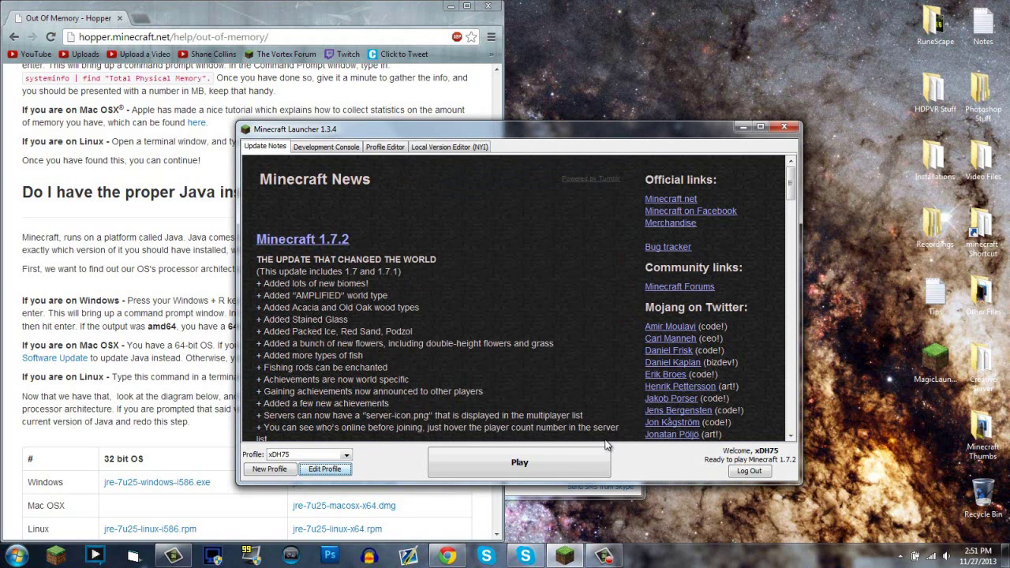
Step: Launch Minecraft, load a singleplayer world, and show the debug overlay to check the memory available to the game
click(475, 463)
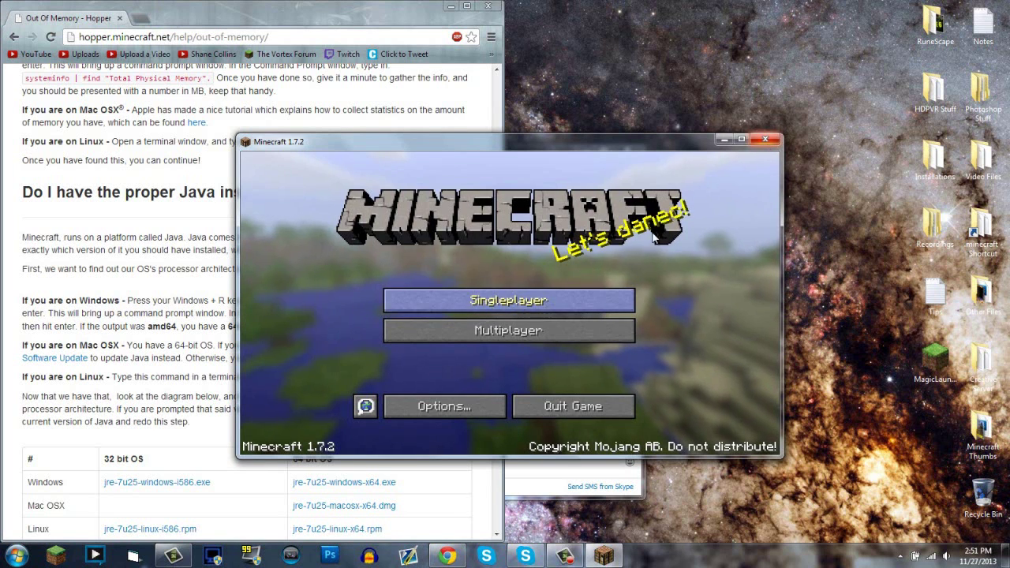
click(585, 298)
double_click(567, 279)
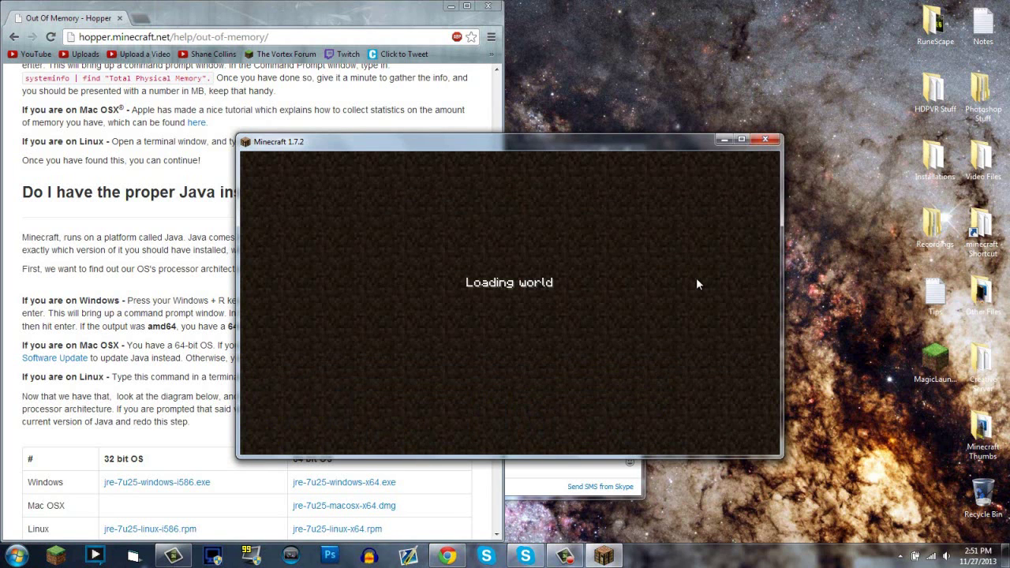
key(F3)
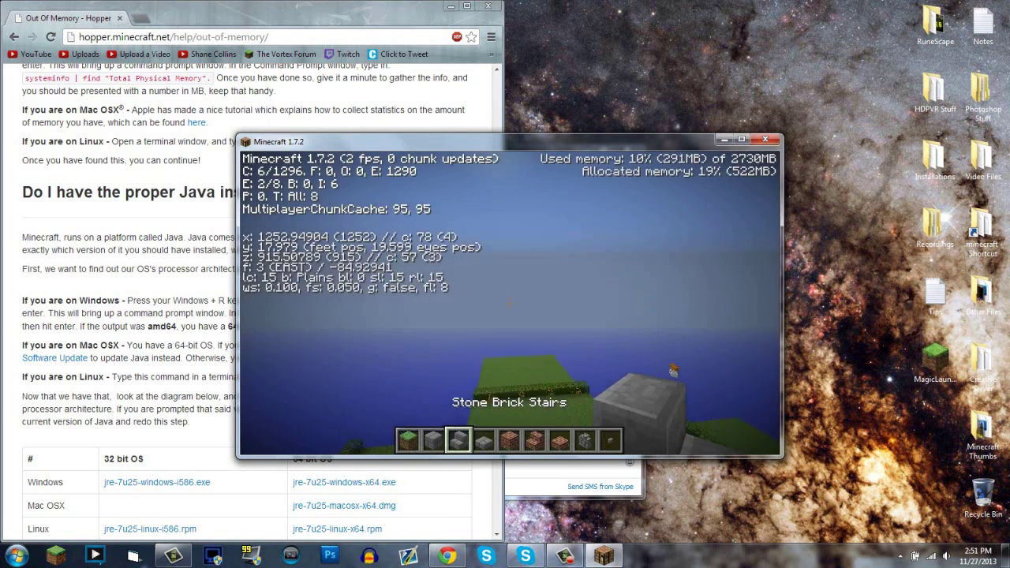
key(e)
key(e)
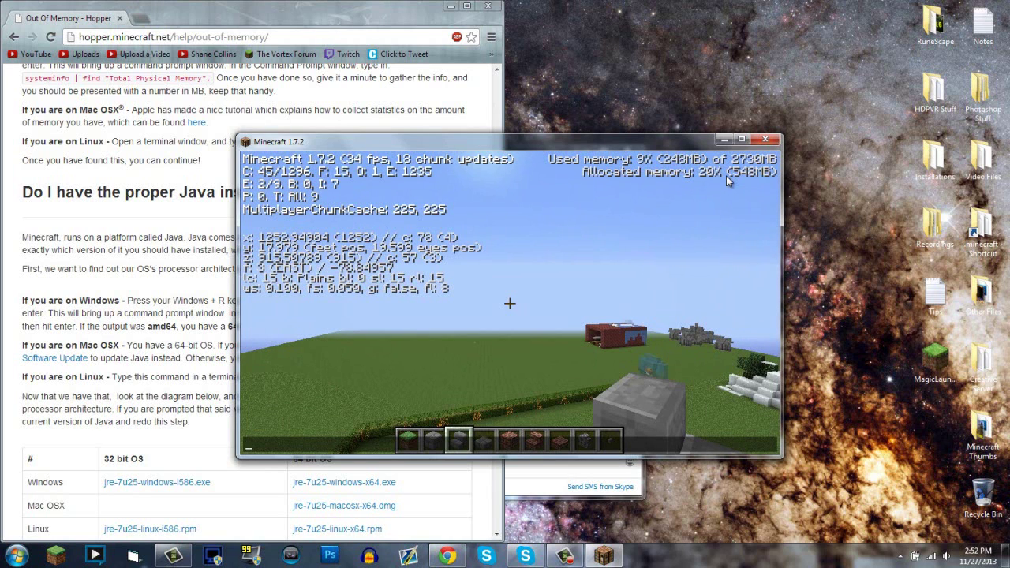
Step: Save and quit the world to the title screen, and close the game
key(Escape)
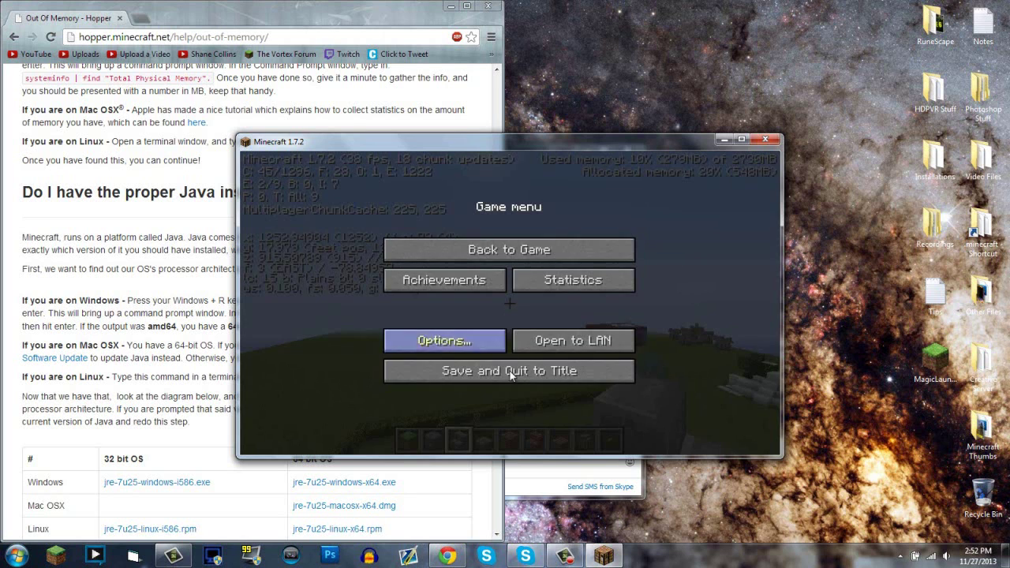
click(513, 371)
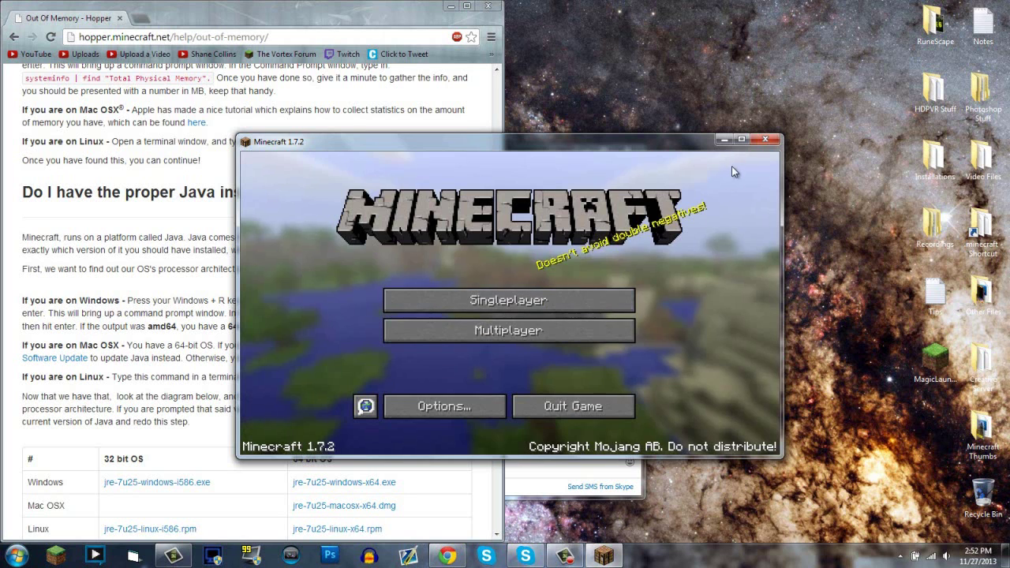
click(765, 141)
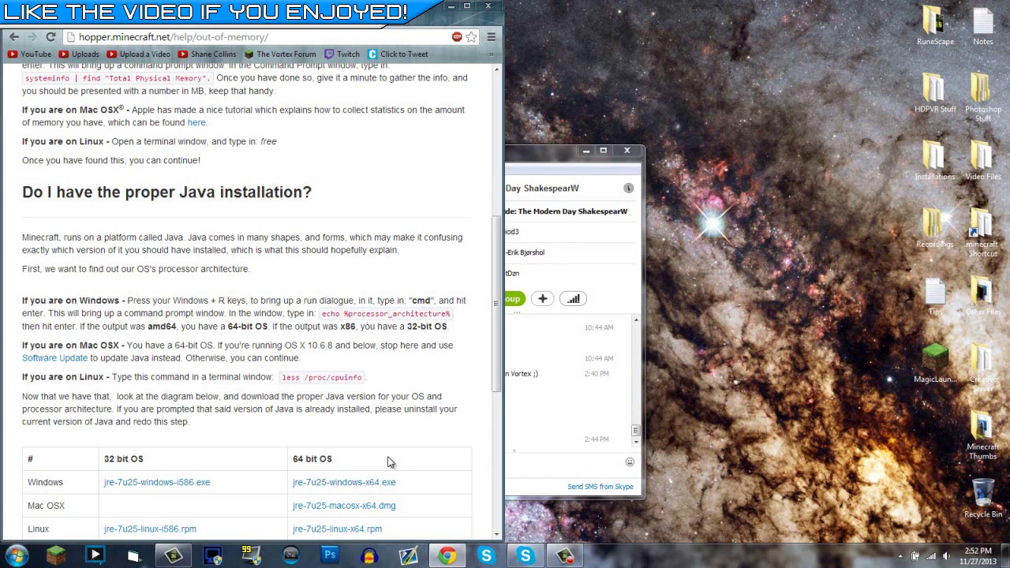
Step: Review the help page's memory section and check the installed RAM in the computer's system properties, closing that window when done
click(81, 37)
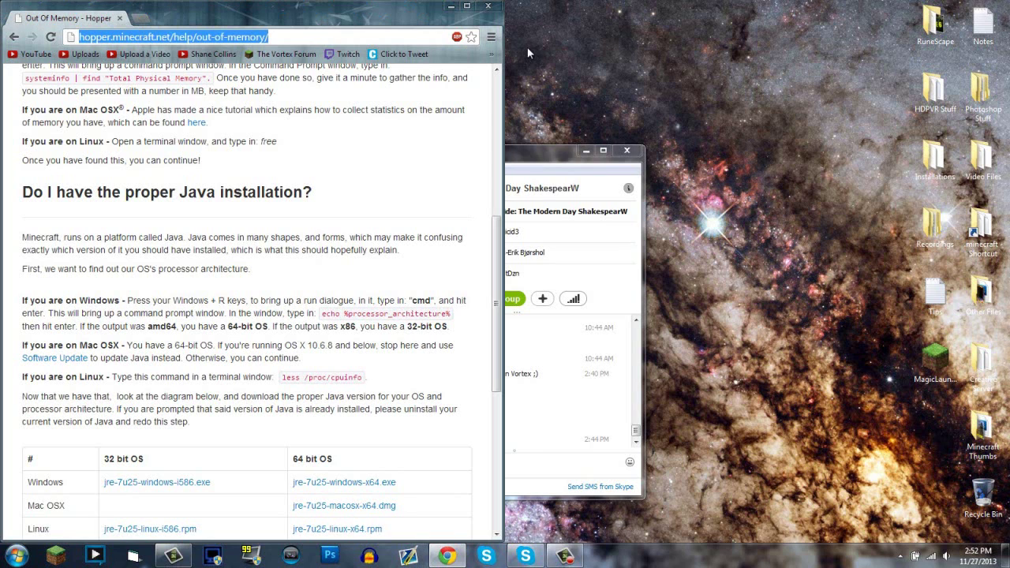
click(413, 270)
scroll(412, 270, up, 3)
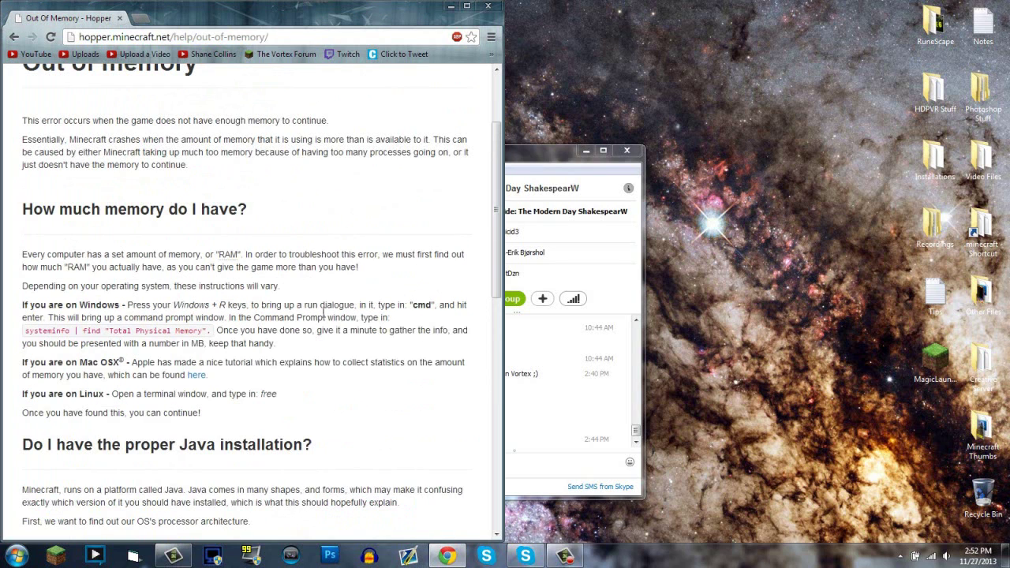
scroll(258, 339, down, 2)
key(super)
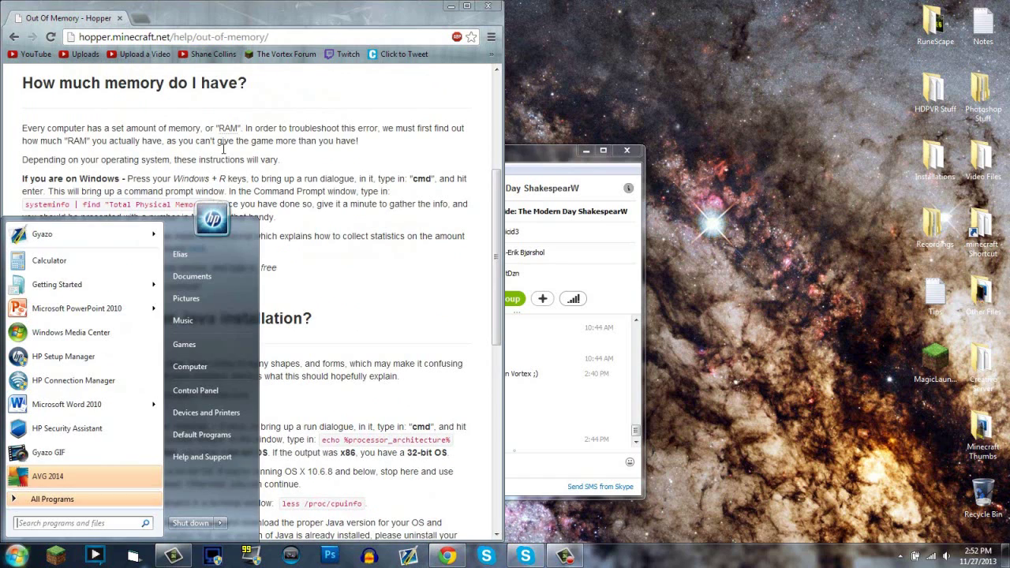
right_click(198, 367)
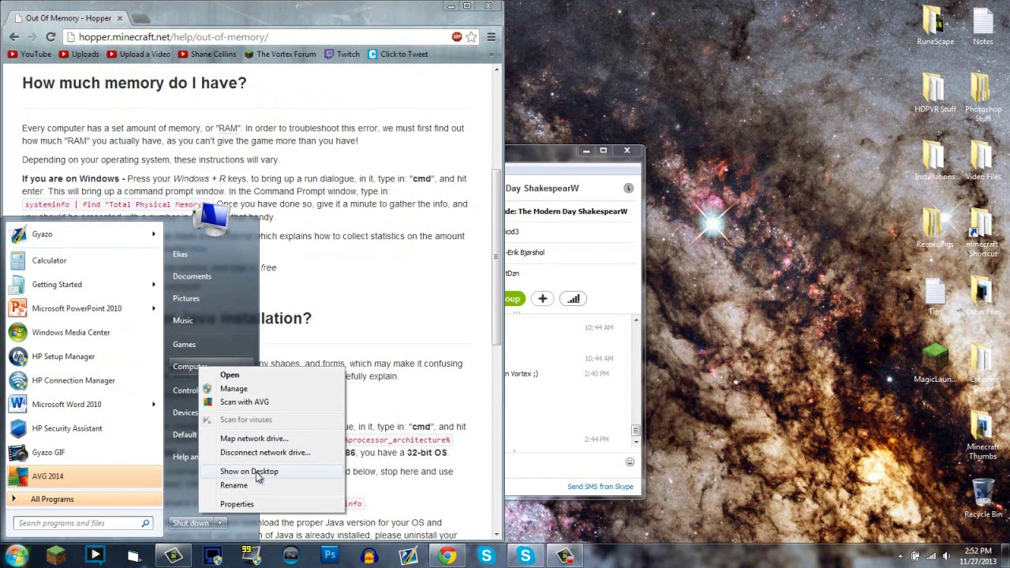
click(240, 503)
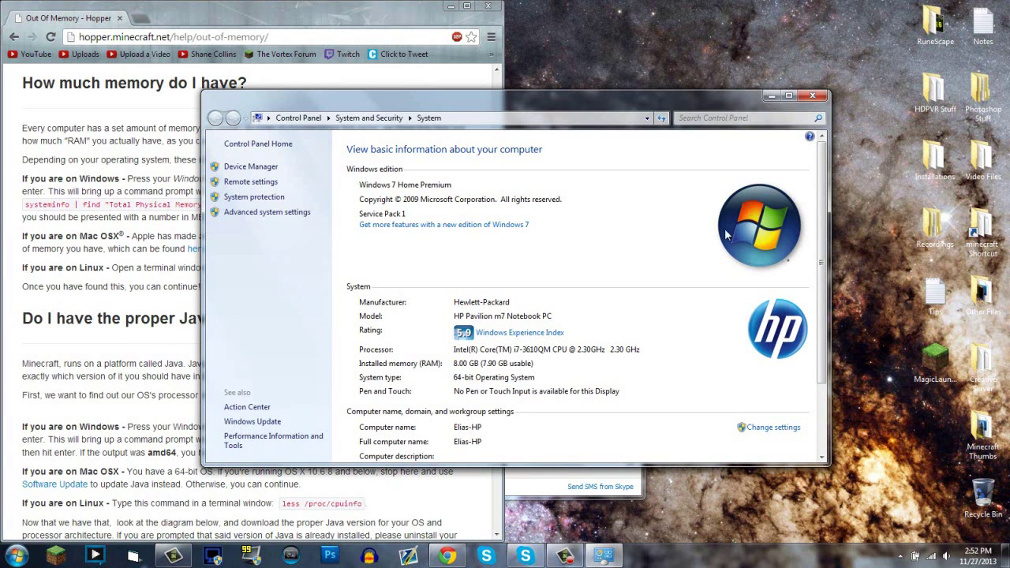
click(812, 95)
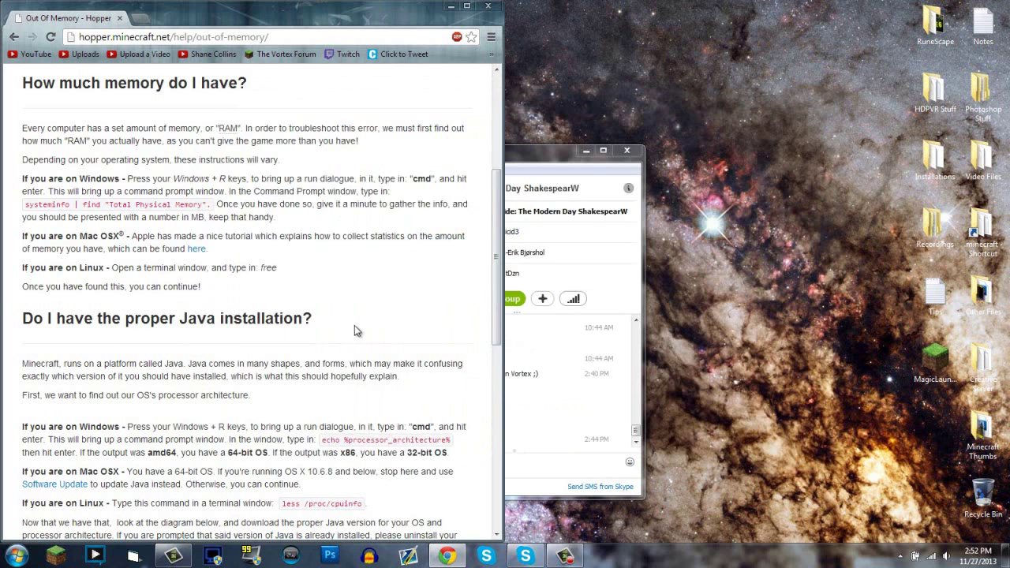
Step: Open a Command Prompt by running cmd and move its window clear of the Java installation instructions
scroll(354, 331, down, 3)
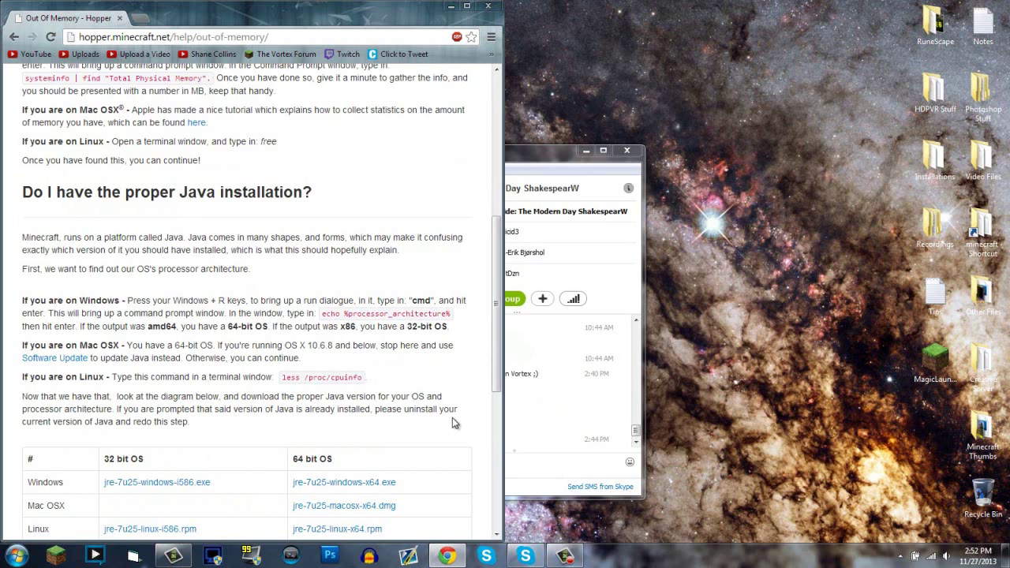
key(super+r)
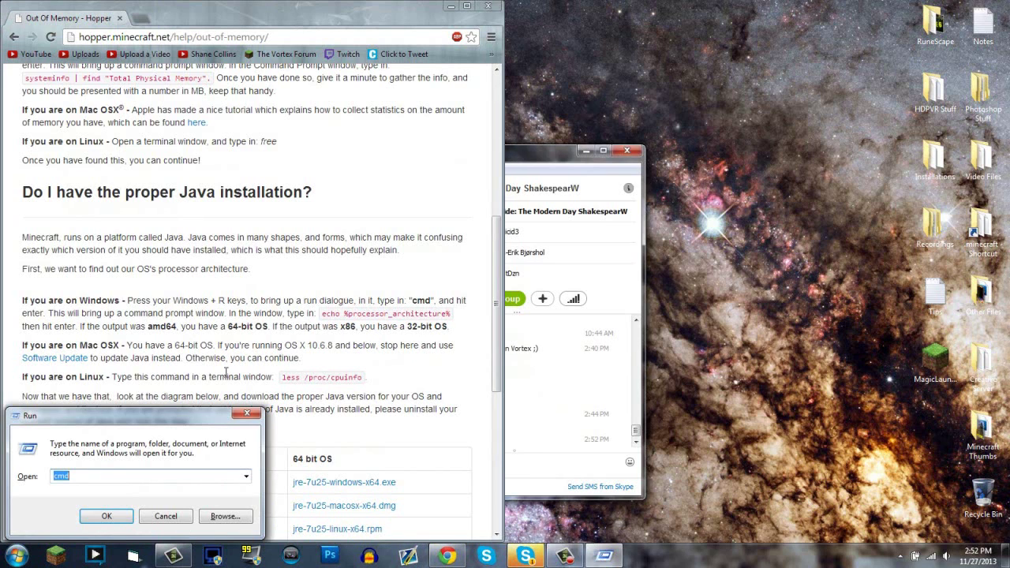
drag(103, 414, 655, 258)
click(664, 359)
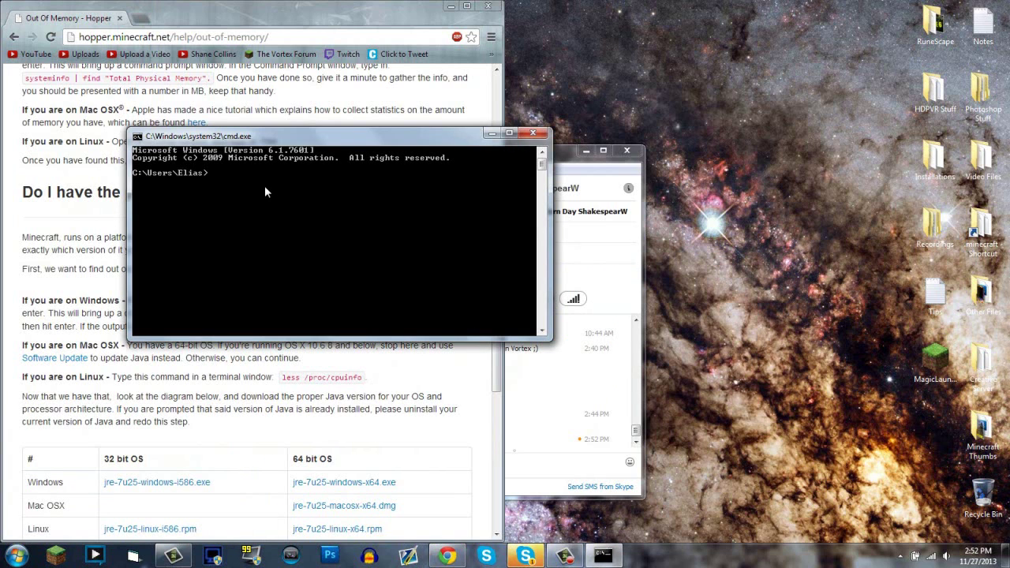
drag(290, 136, 631, 129)
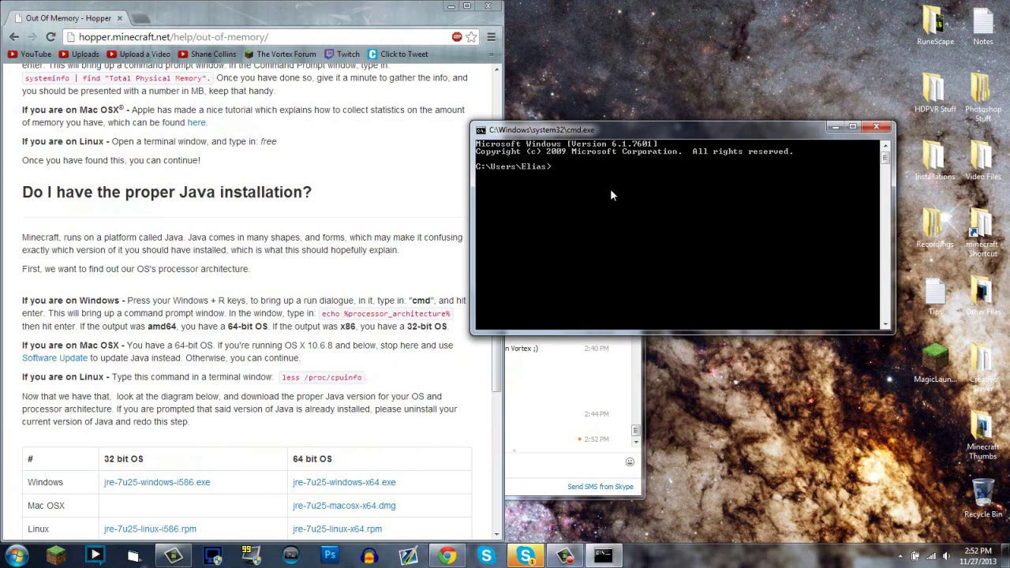
Step: Run echo %processor_architecture% in the Command Prompt to query the system's processor architecture
text(echo)
text(%processor_arc)
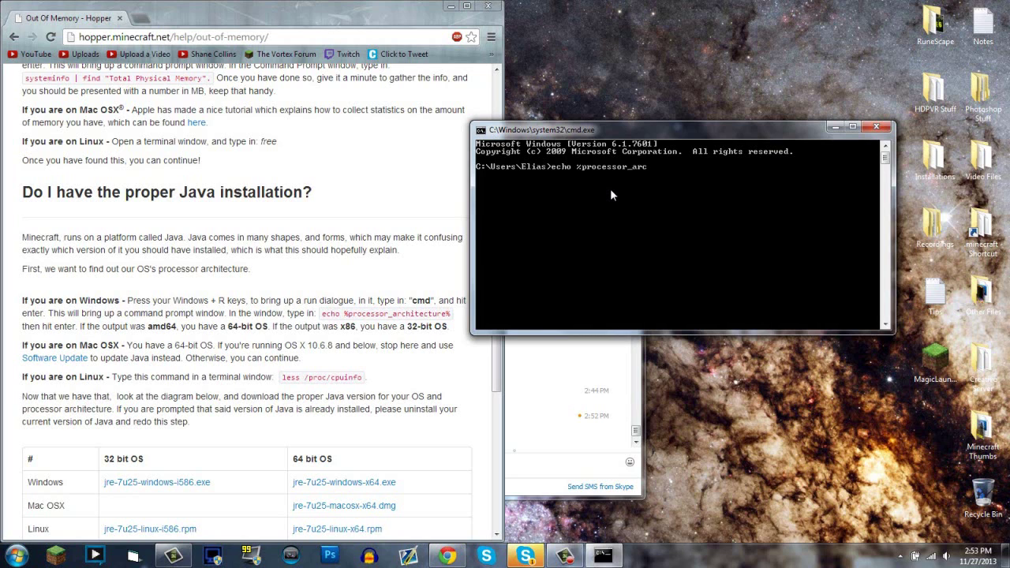
text(hitecture)
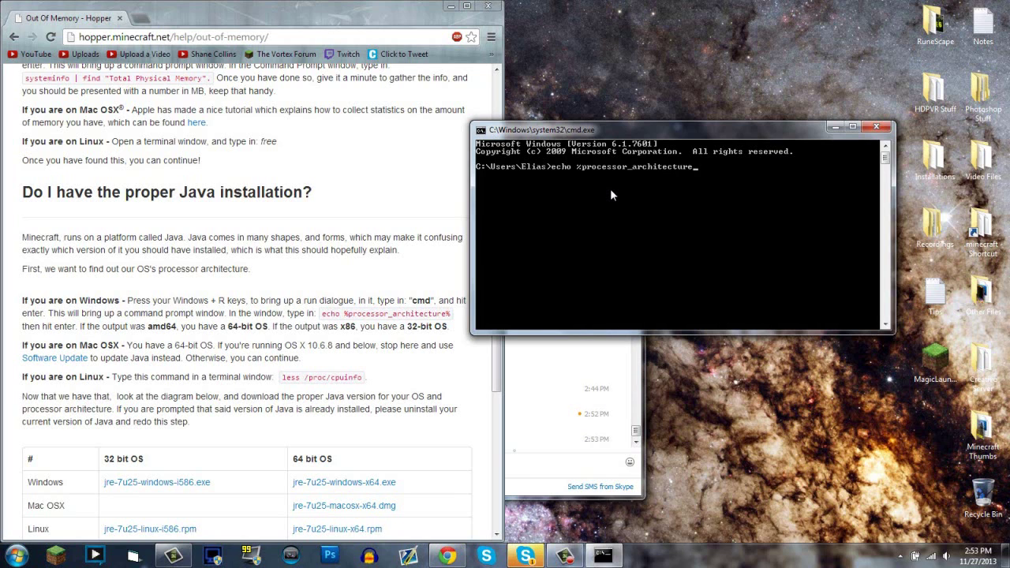
text(%)
key(Return)
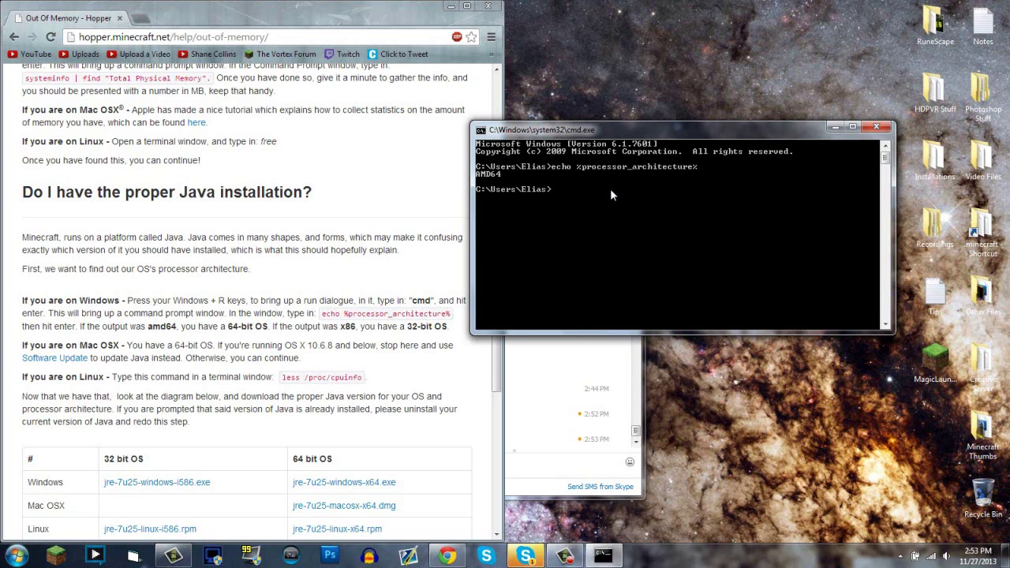
Step: Highlight x86 in the Windows instructions and locate the Program Files (x86) folder on Local Disk (C:)
click(281, 338)
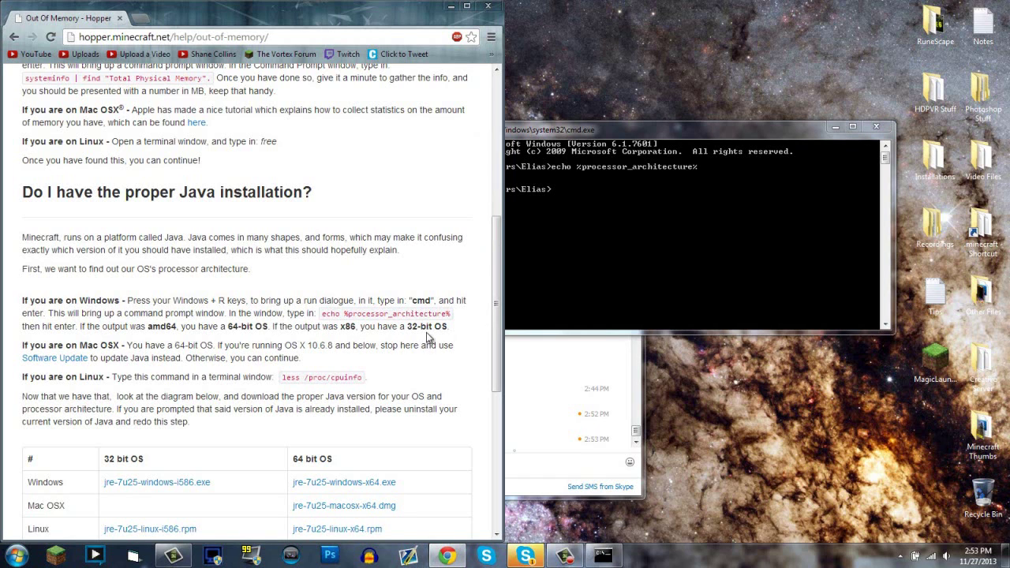
drag(338, 325, 351, 326)
click(6, 556)
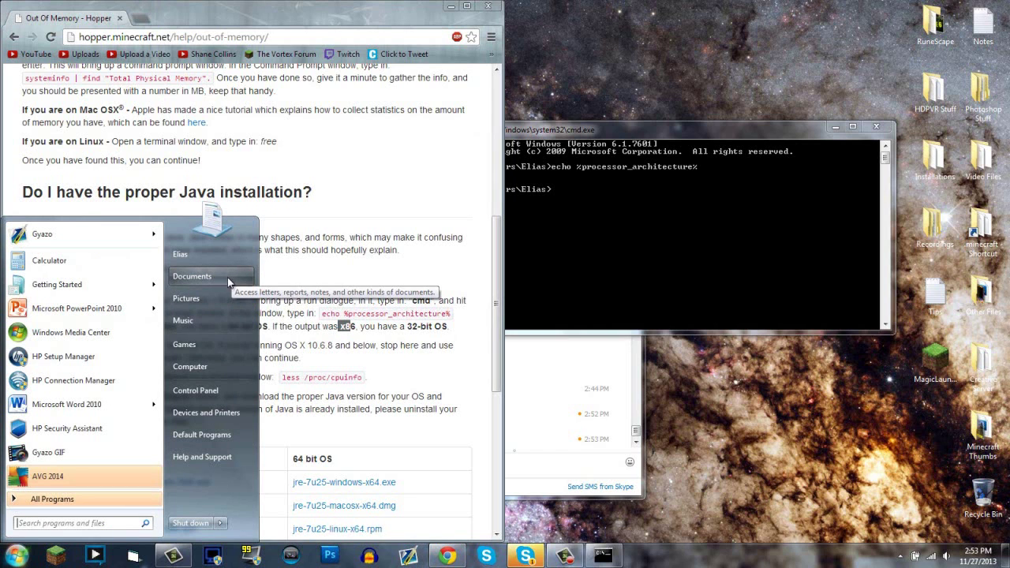
click(228, 369)
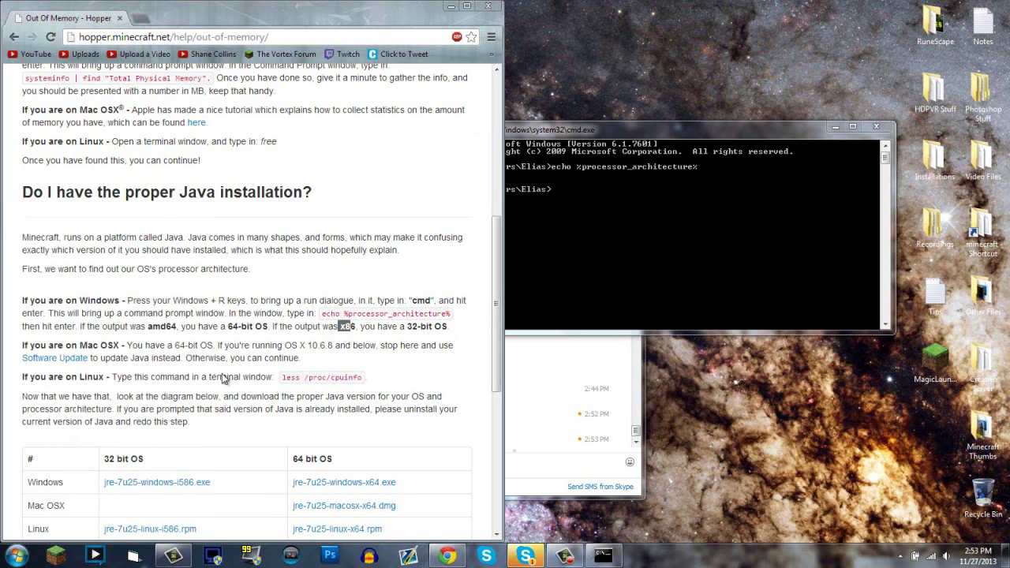
double_click(708, 189)
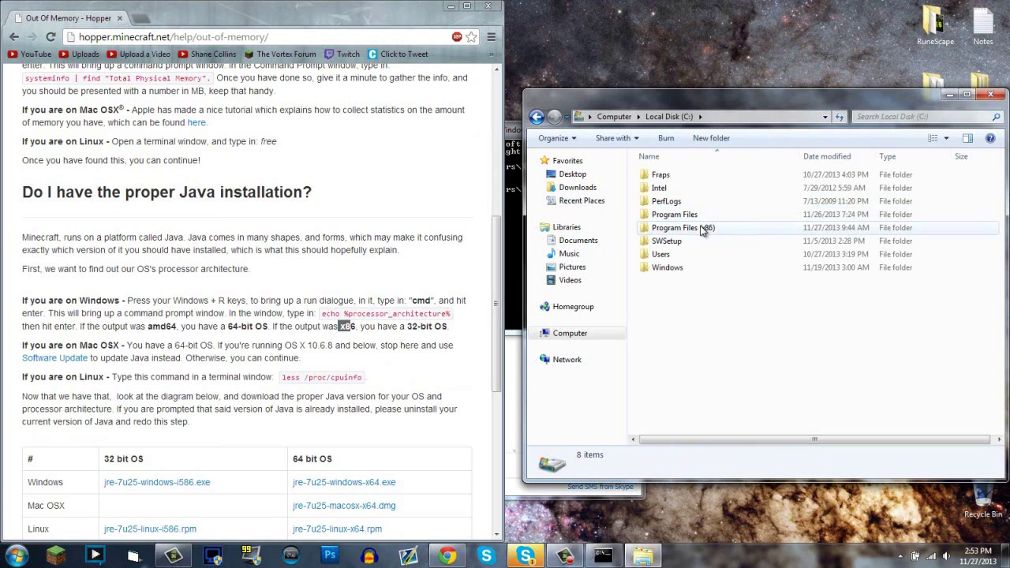
click(710, 229)
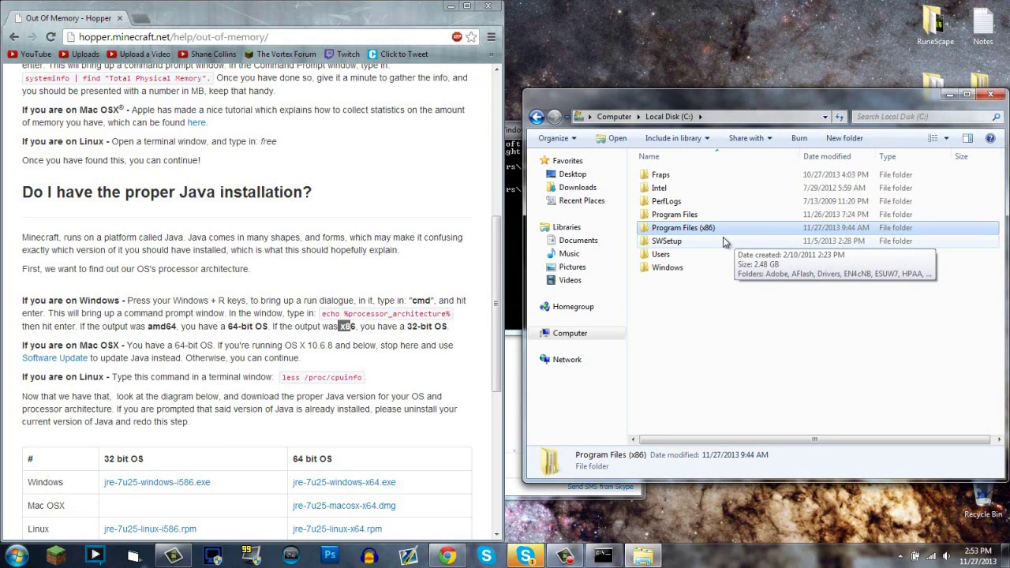
Step: Close the folder and Command Prompt windows and minimize the chat window behind them
click(990, 94)
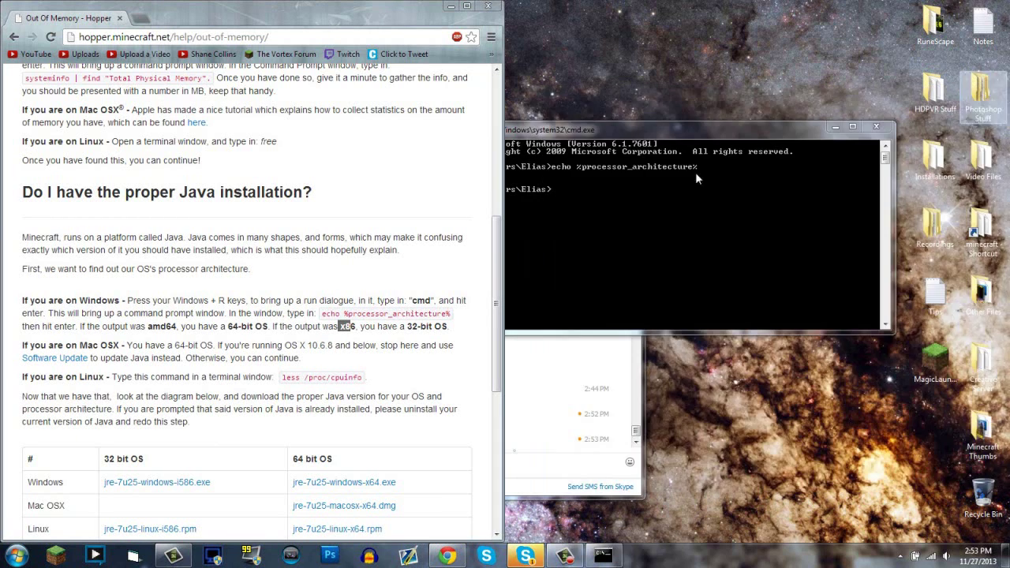
click(876, 127)
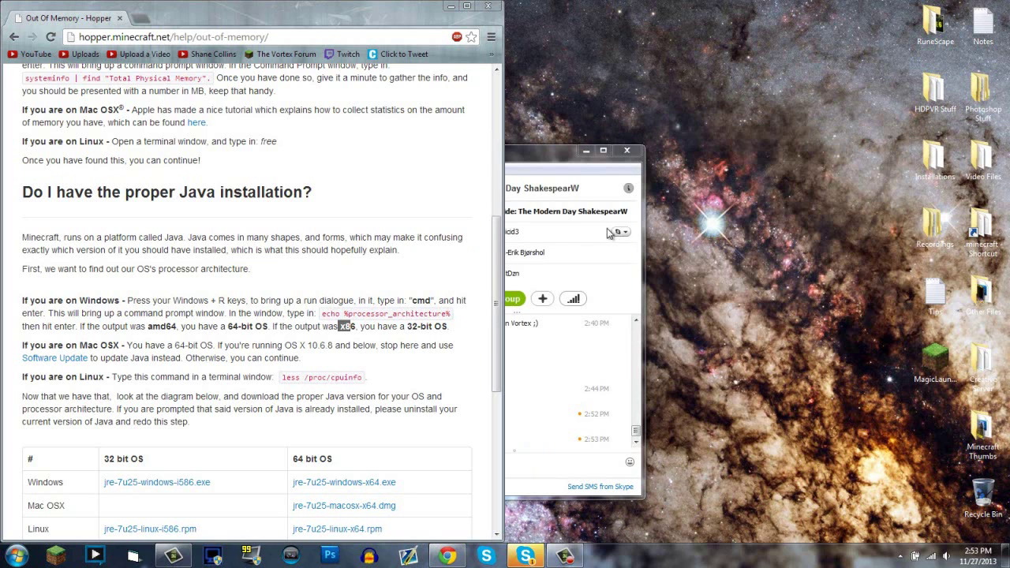
click(586, 149)
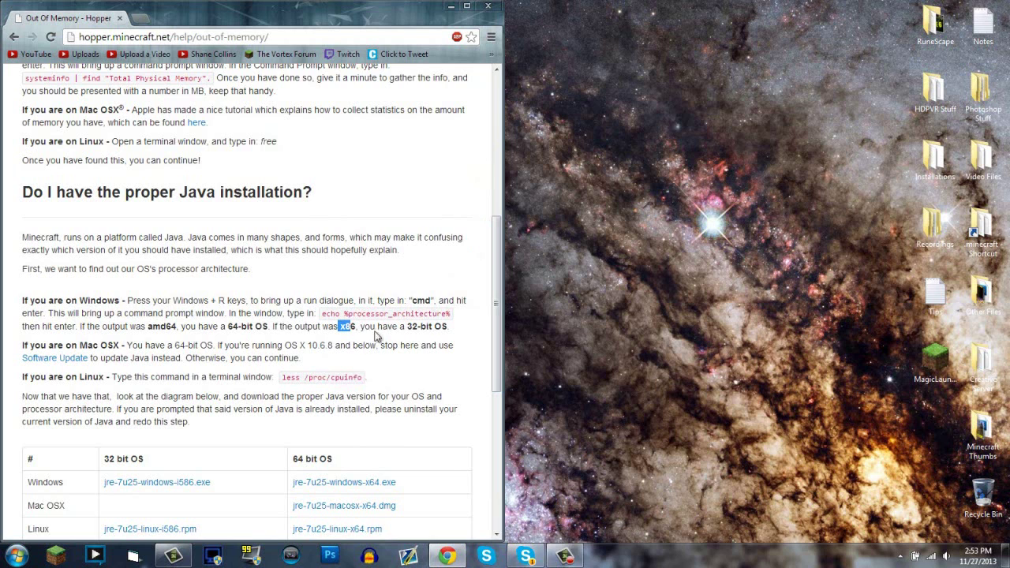
Step: Examine the amd64 note and the Java download table for the matching operating system row and the 64 bit OS column
drag(149, 326, 262, 327)
scroll(237, 345, down, 2)
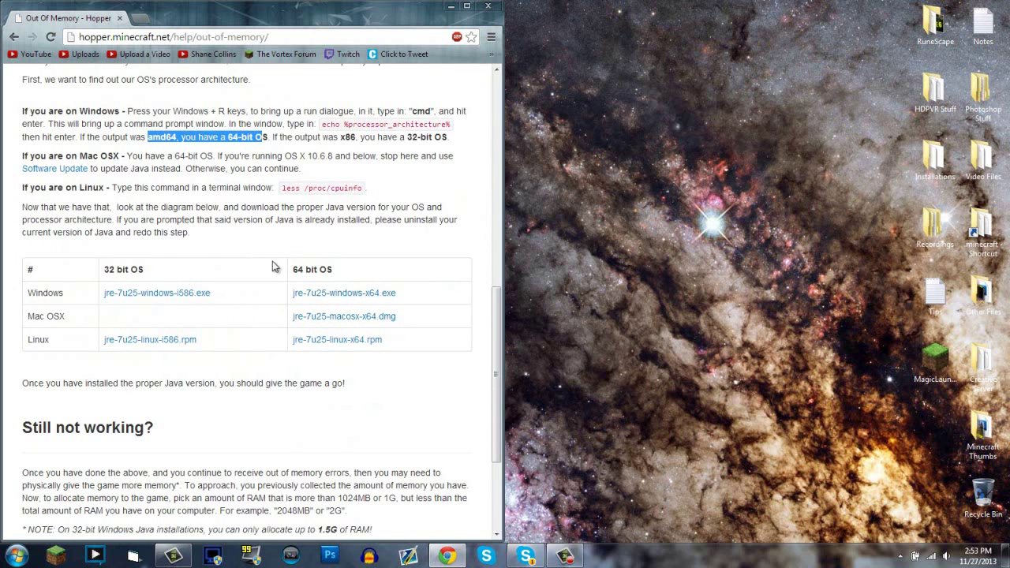
click(62, 292)
drag(19, 296, 68, 339)
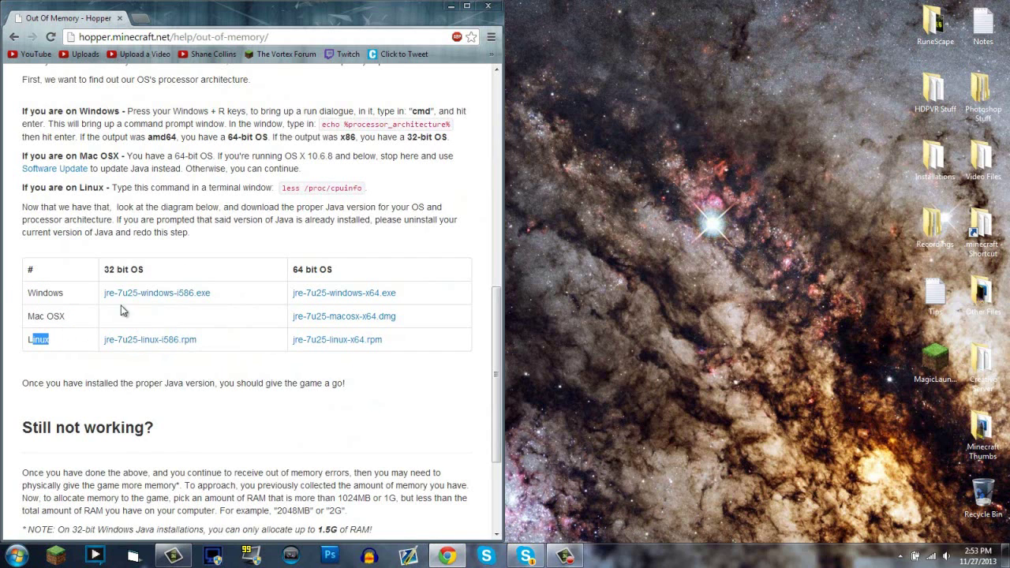
drag(307, 272, 360, 270)
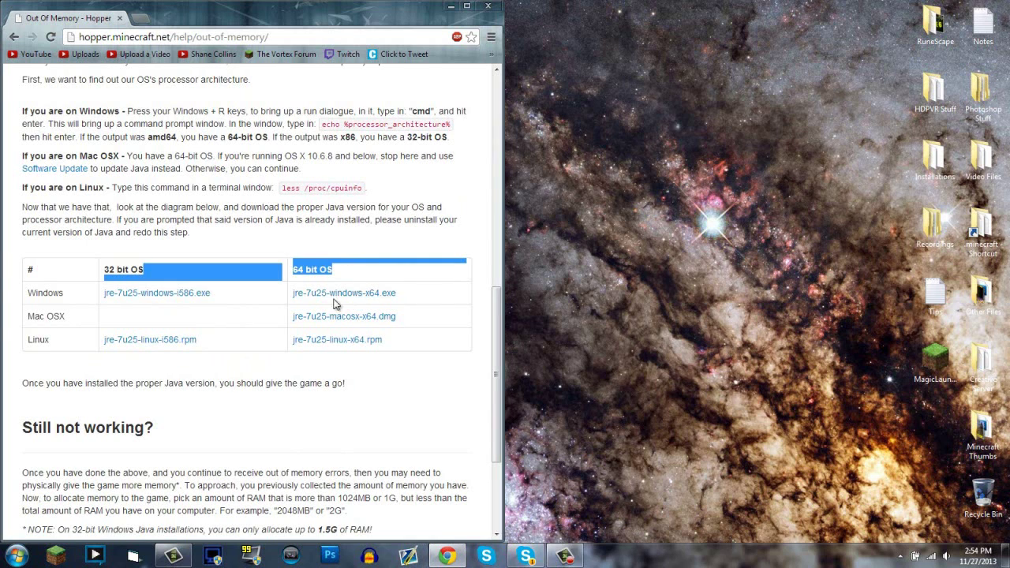
click(395, 265)
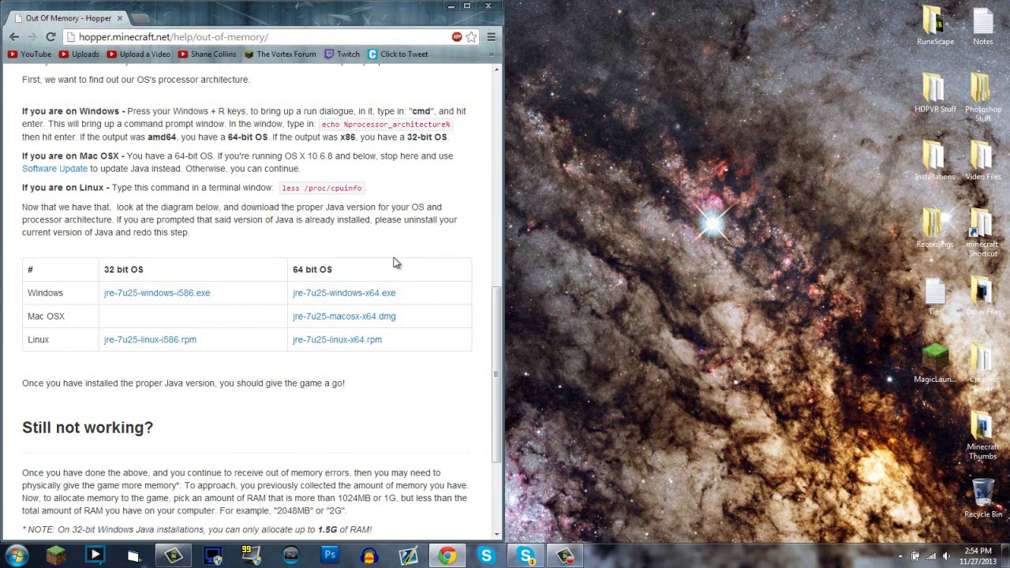